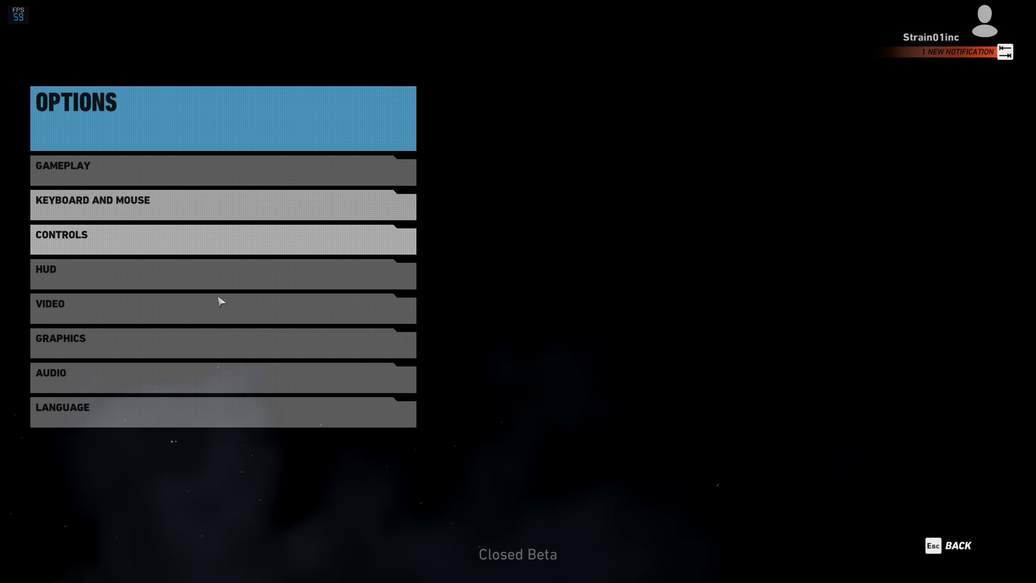
Open the GRAPHICS options and accept the Run Benchmark prompt to start the benchmark
left_click(167, 340)
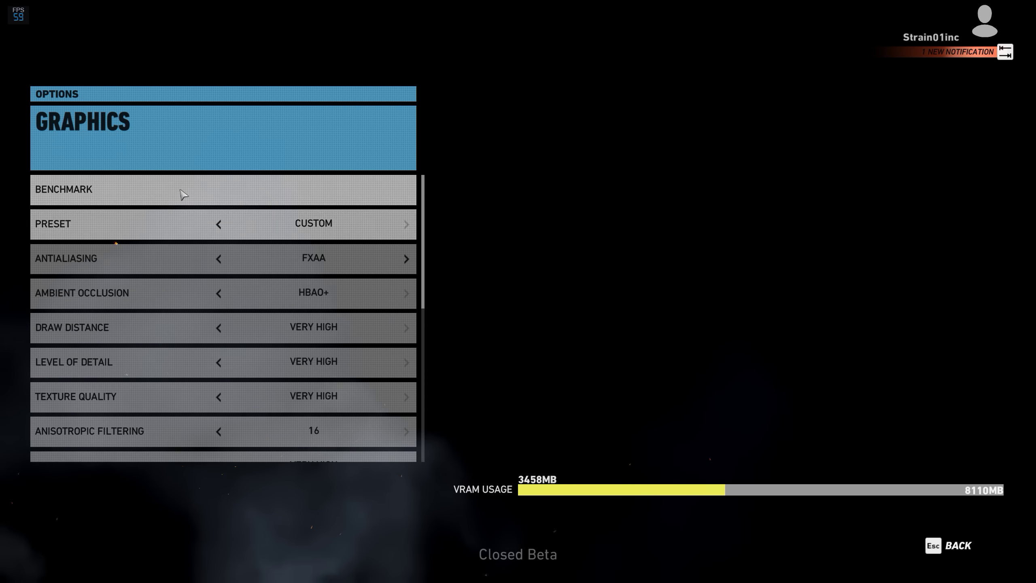
left_click(181, 195)
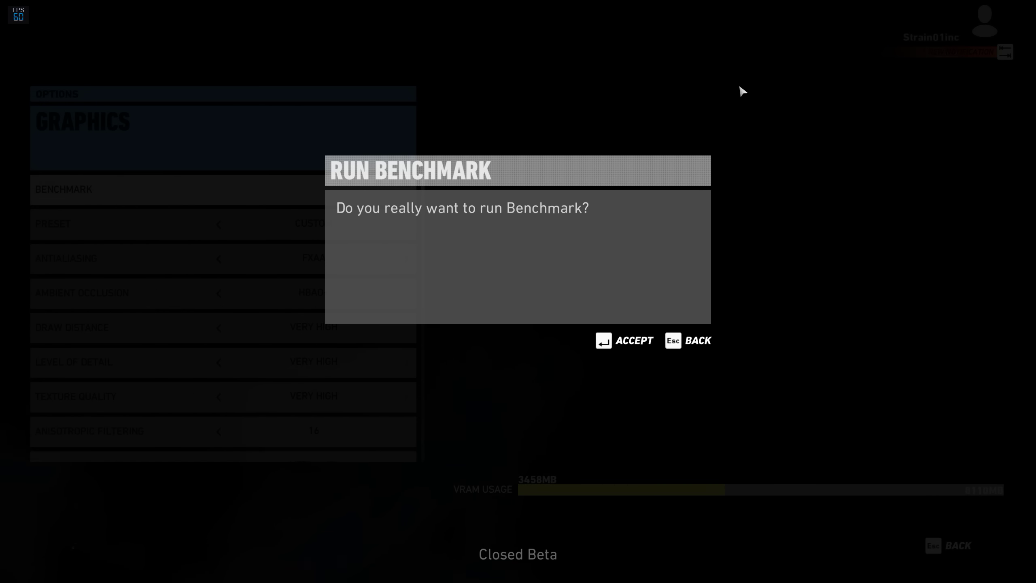